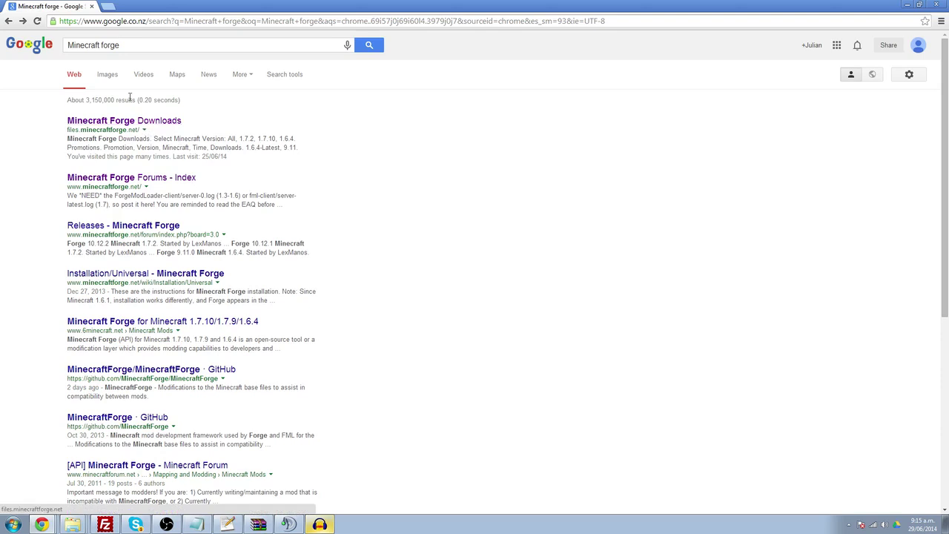
- Download the 1.7.2-Recommended Forge installer from the Minecraft Forge Downloads page, skipping the ad and keeping the flagged file
left_click(149, 121)
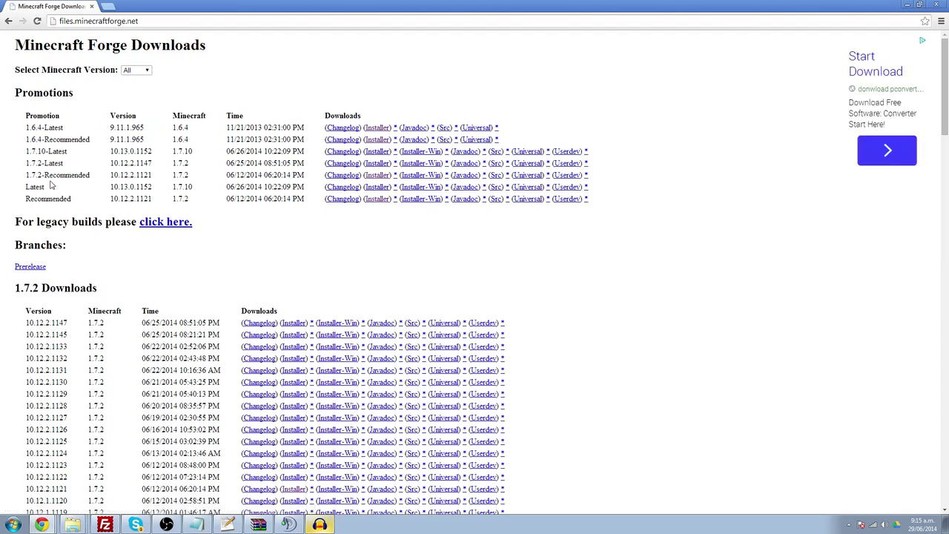
left_click_drag(36, 175, 81, 175)
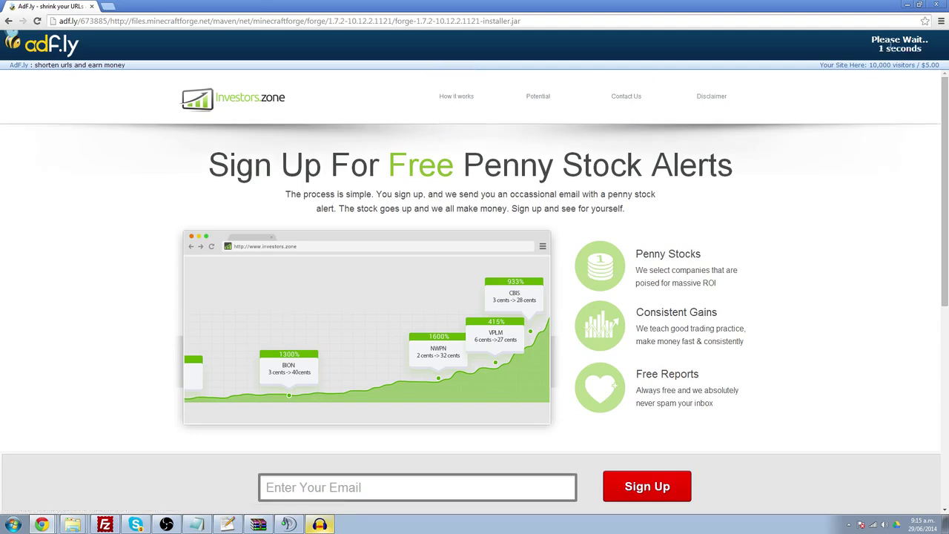
left_click(895, 46)
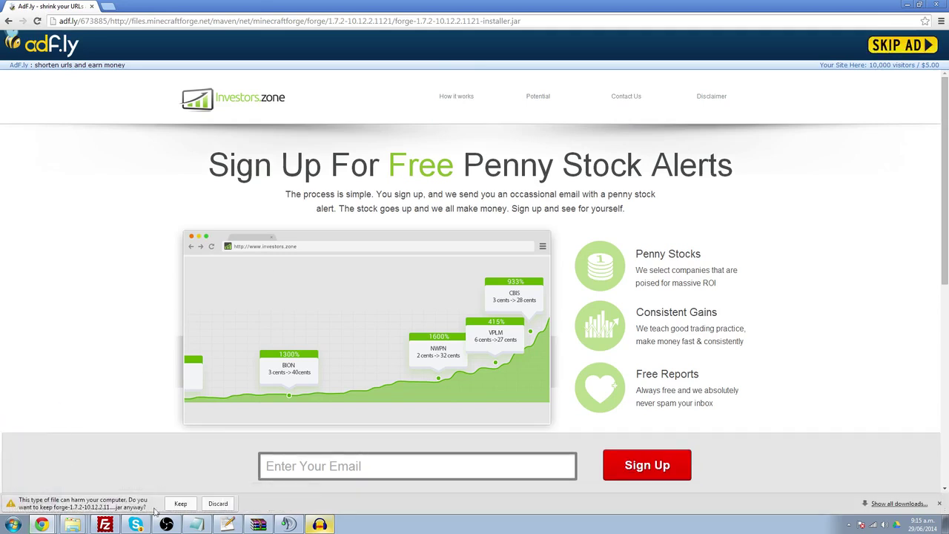
left_click(180, 504)
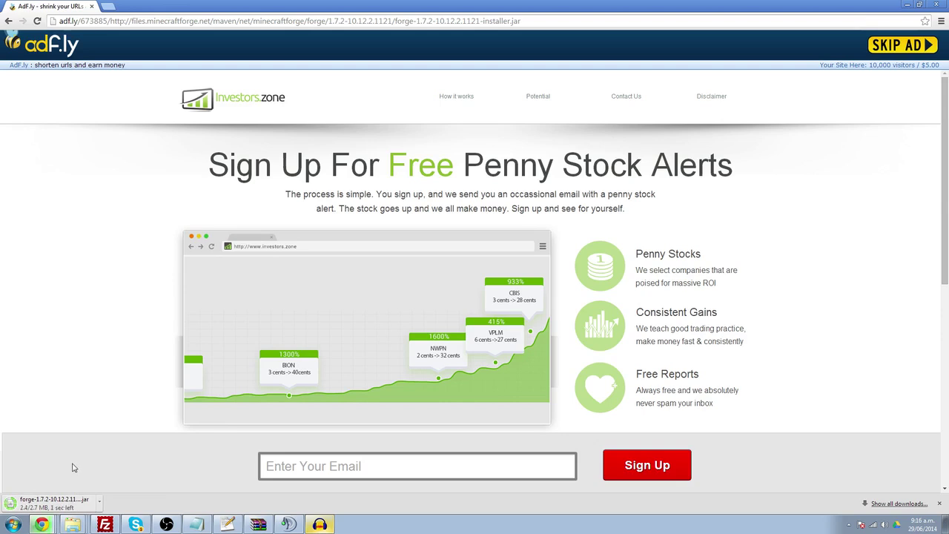
- Run the downloaded Forge installer and install the client into the .minecraft folder
left_click(61, 506)
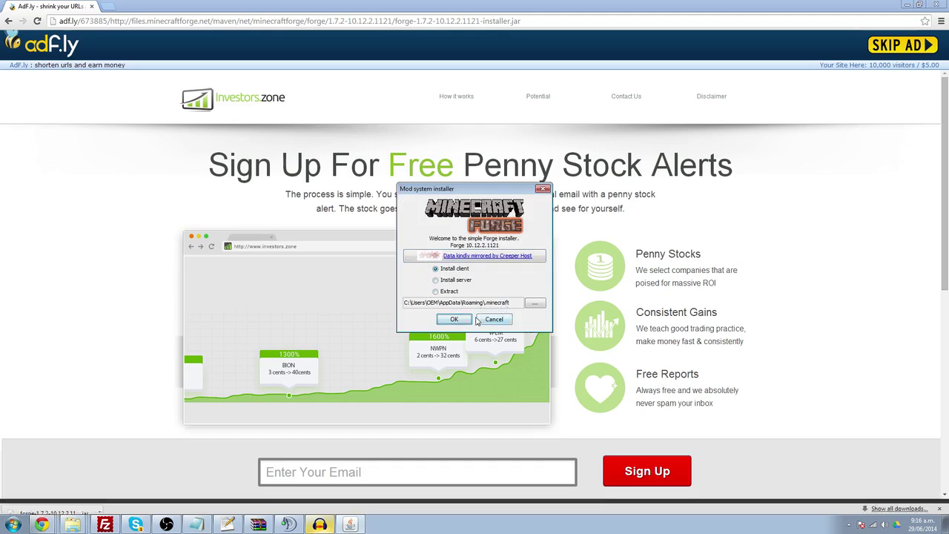
left_click(455, 320)
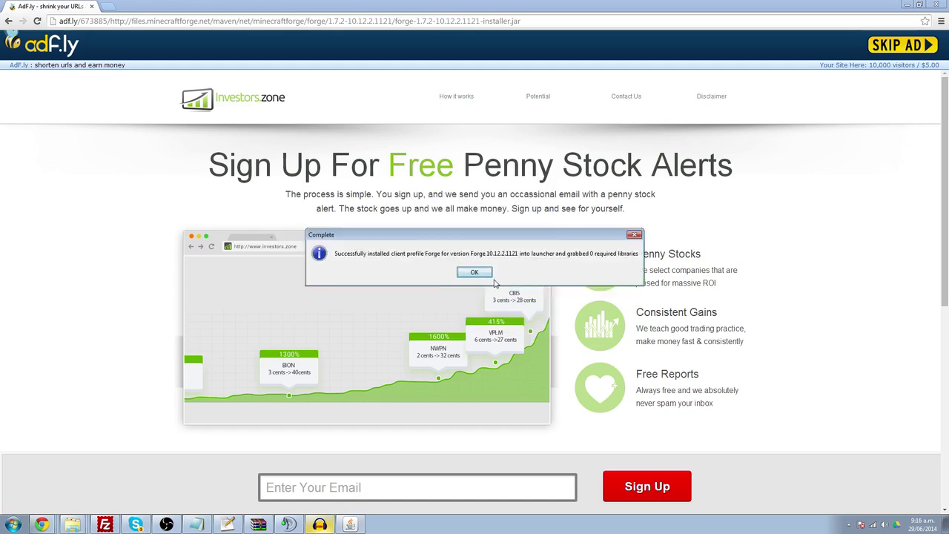
left_click(475, 273)
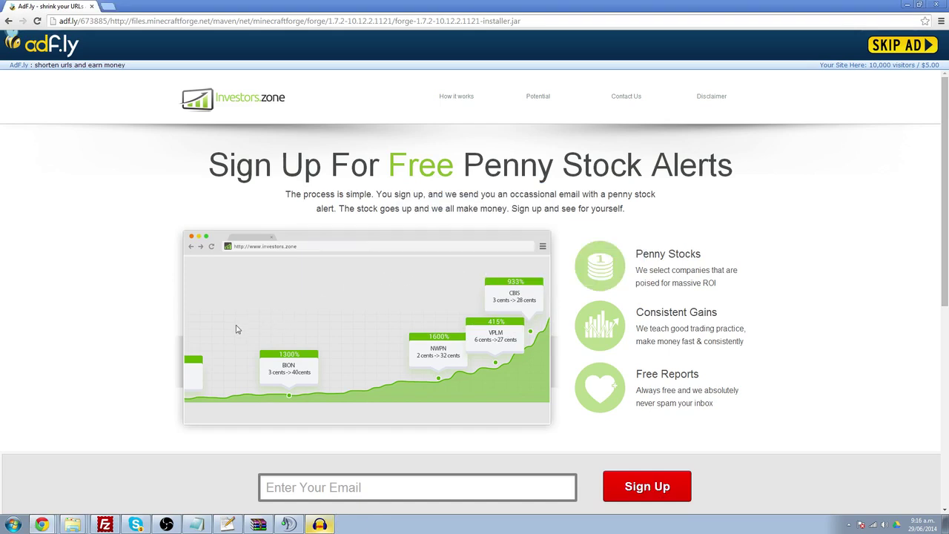
- Start the Minecraft launcher from the Games folder on the desktop and close the folder window
left_click(946, 524)
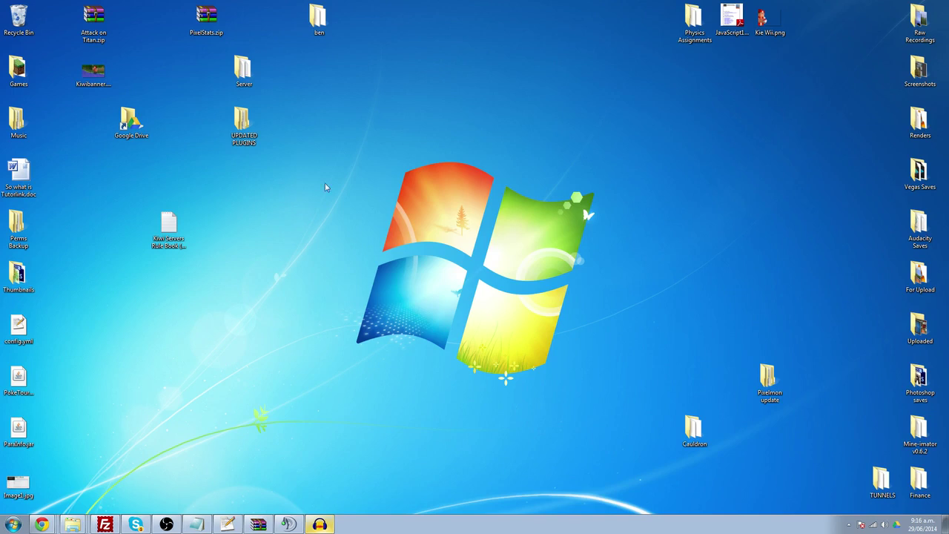
double_click(16, 68)
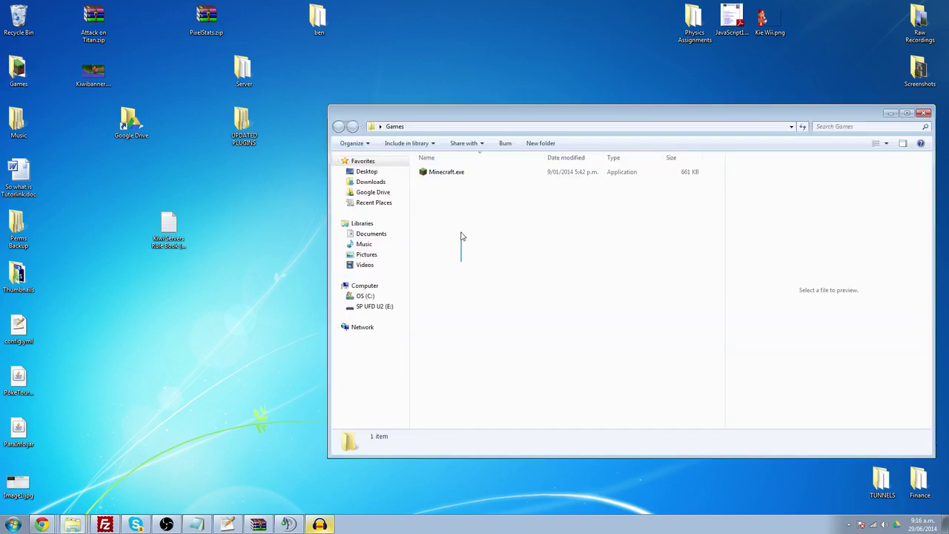
left_click_drag(461, 260, 447, 173)
double_click(432, 172)
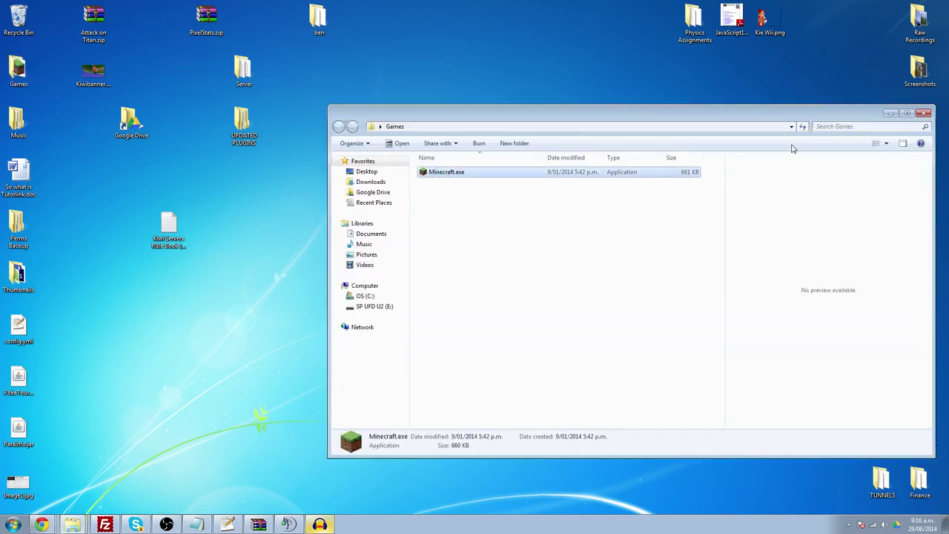
left_click(924, 114)
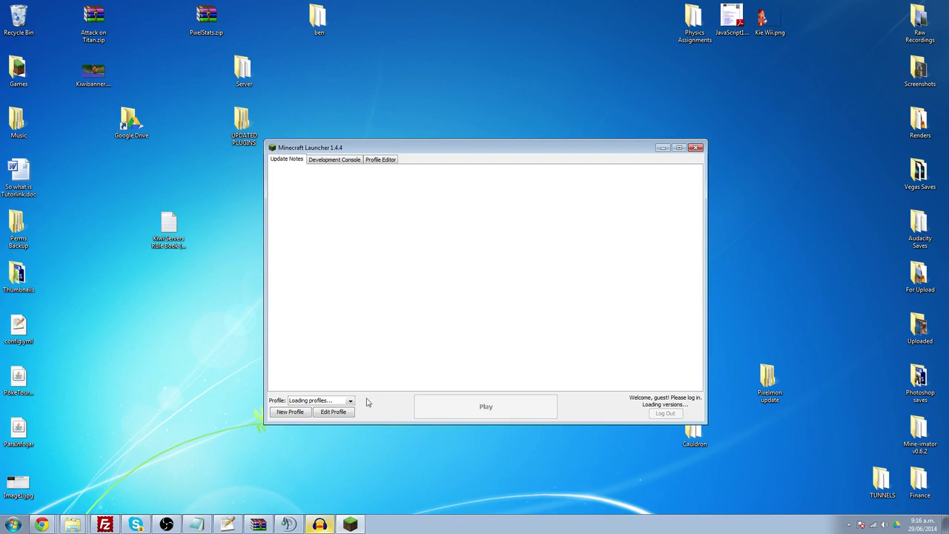
- Create a new launcher profile named Youtube
left_click(291, 412)
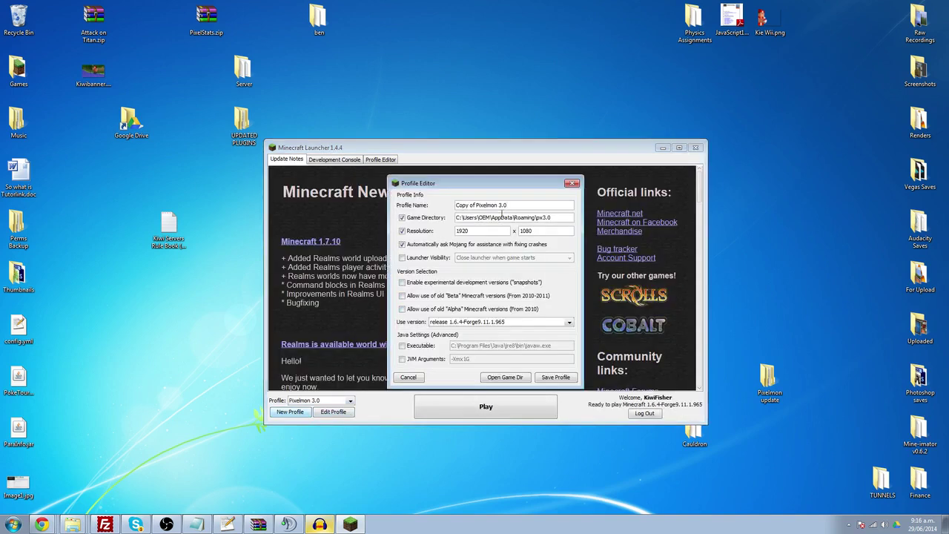
double_click(502, 205)
left_click_drag(502, 205, 456, 205)
type("Youtube")
- Set the new profile's game directory to the Pixelmon3.1 folder under AppData\Roaming
left_click_drag(559, 217, 540, 217)
left_click(402, 218)
left_click(403, 218)
type("Pixelmon")
- Set the profile's version to release 1.7.2-Forge10.12.2.1121 and save the profile
left_click(436, 323)
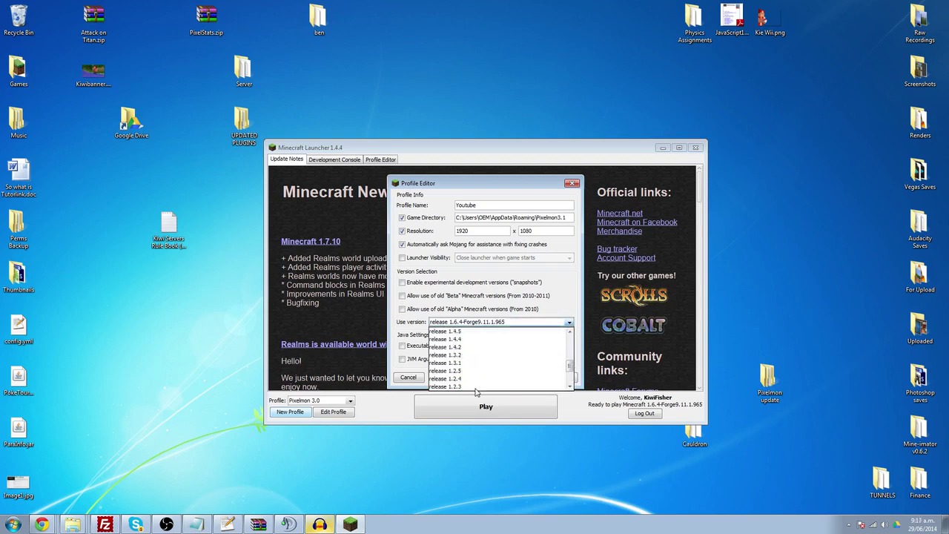
scroll(478, 390, "down", 2)
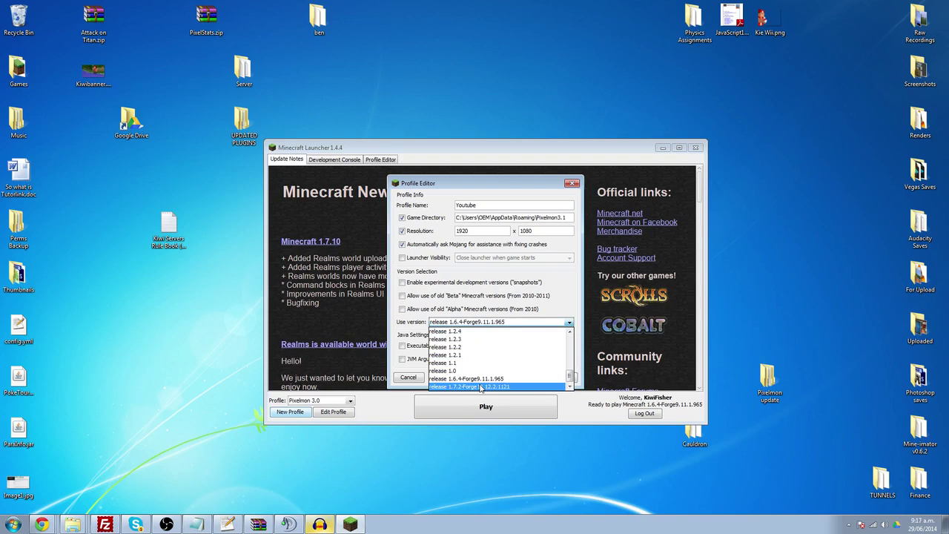
left_click(480, 393)
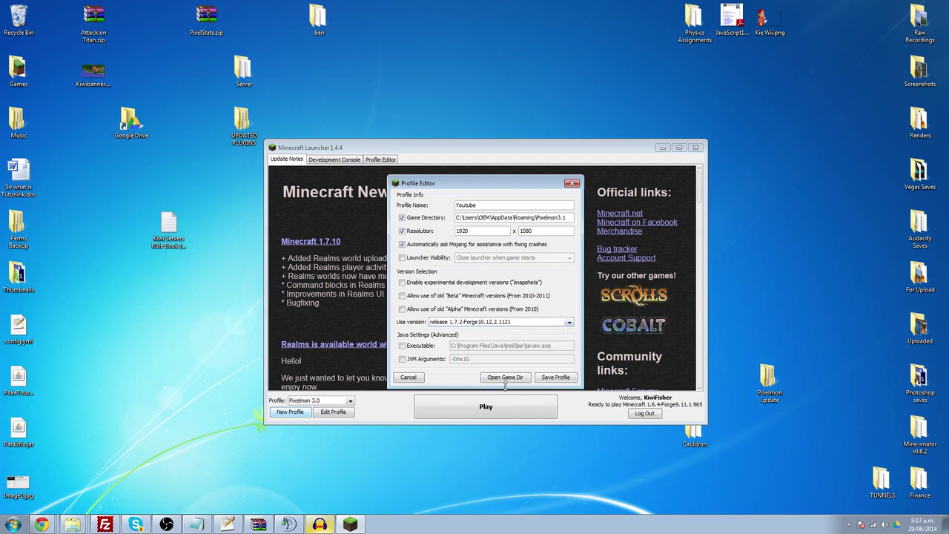
left_click(556, 378)
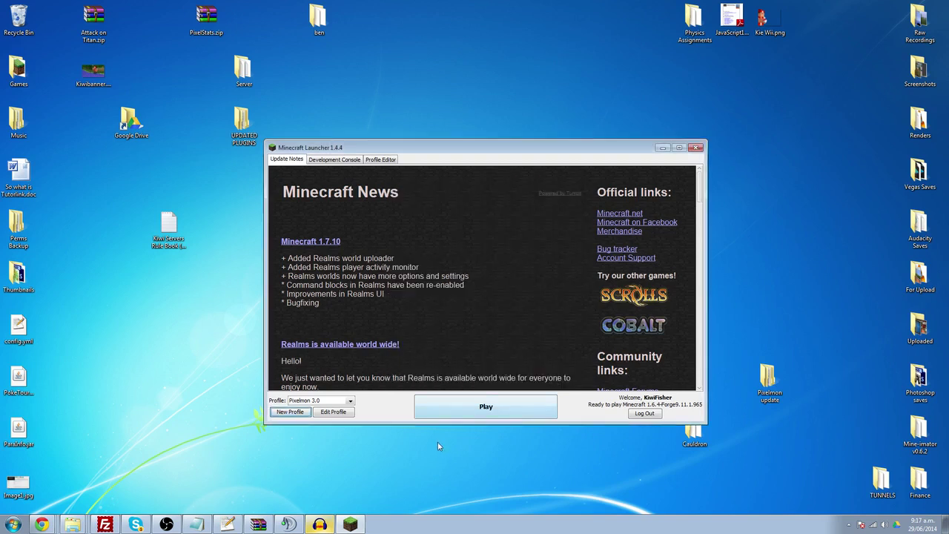
- Launch Minecraft once with the Youtube profile, wait for the title screen, and close the game
left_click(350, 401)
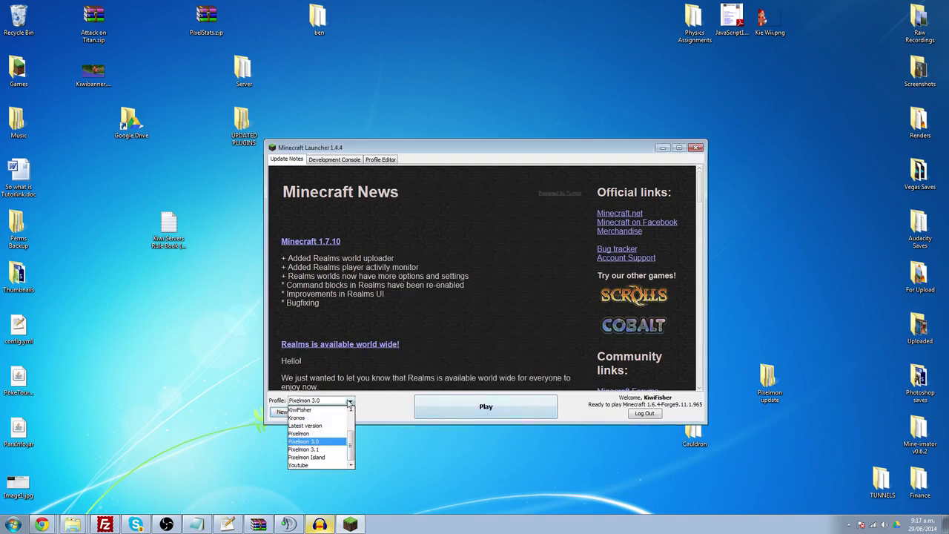
left_click(312, 466)
left_click(483, 410)
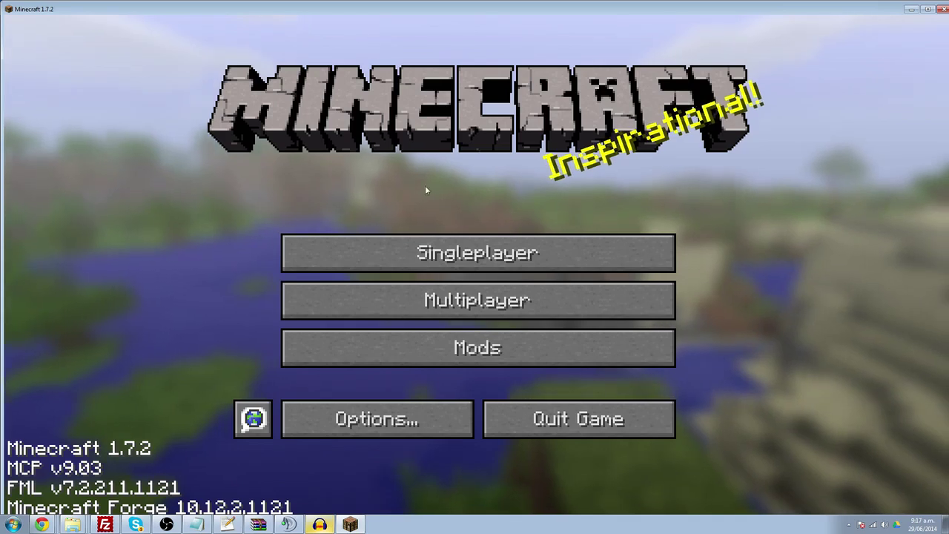
key("alt+F4")
- Open the Roaming folder by running %appdata%
key("super")
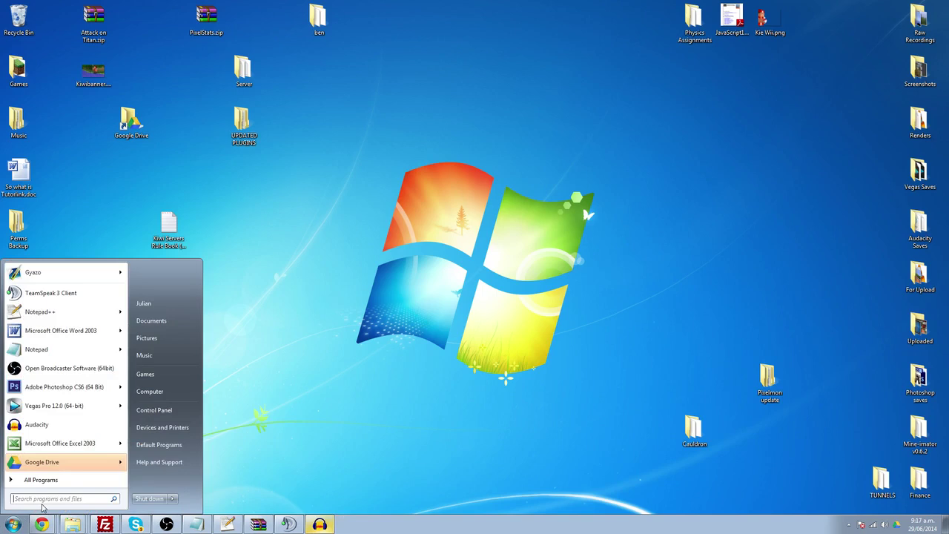
type("%a")
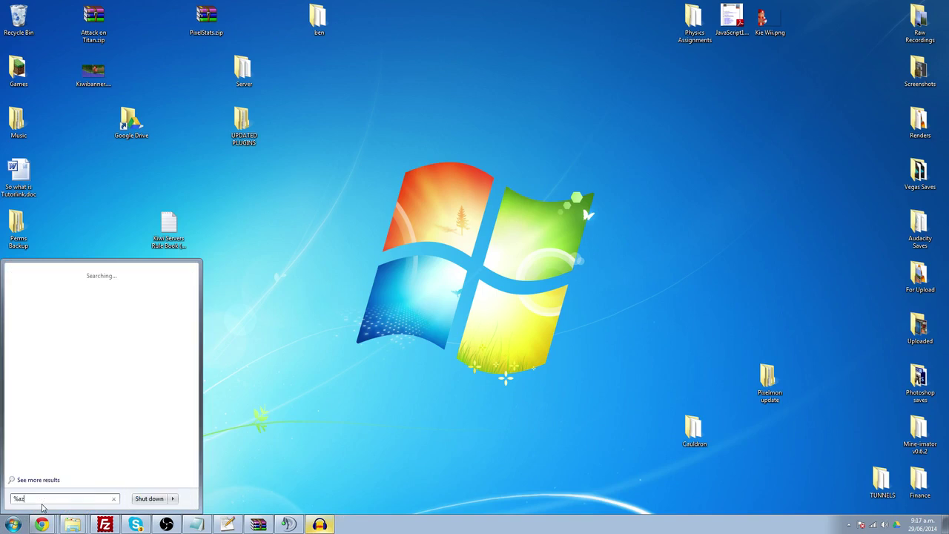
type("ppdata%")
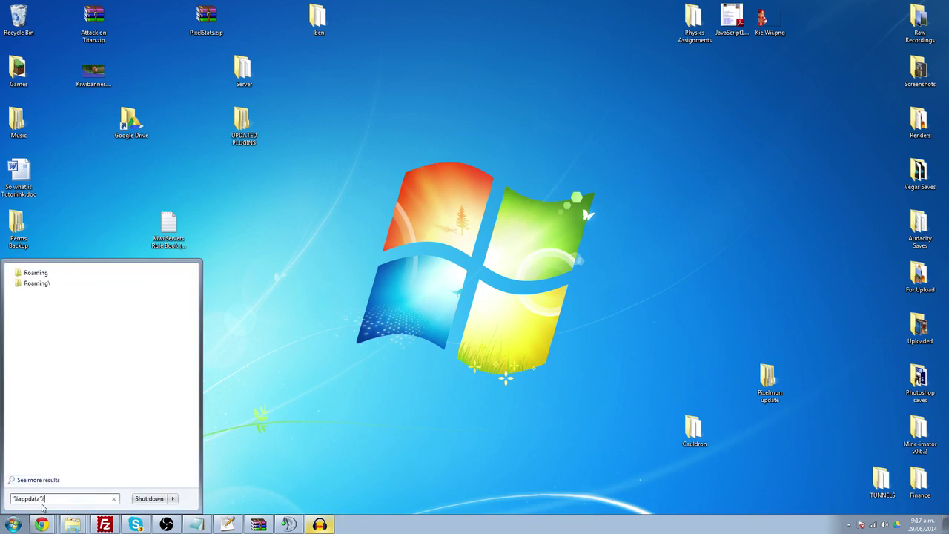
key("Return")
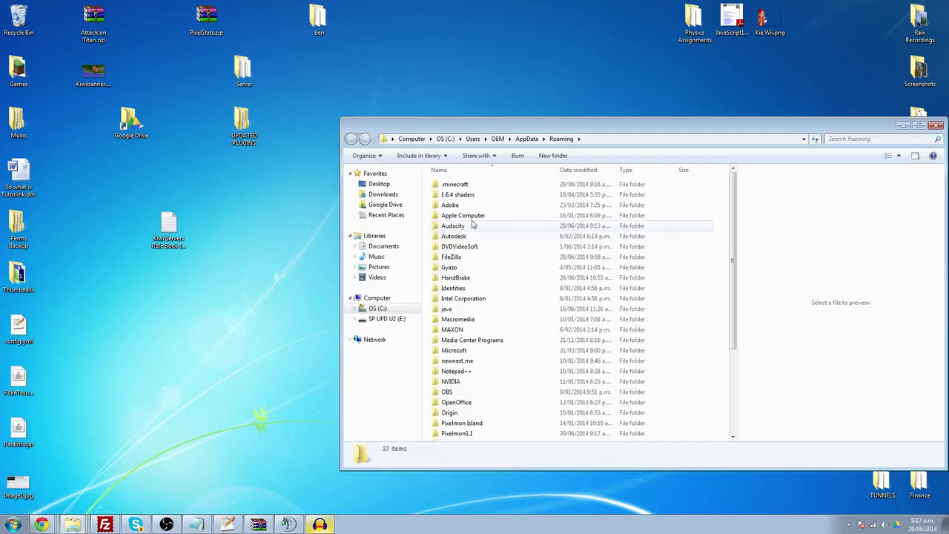
- Open the mods folder inside the Pixelmon3.1 game directory
scroll(480, 262, "down", 4)
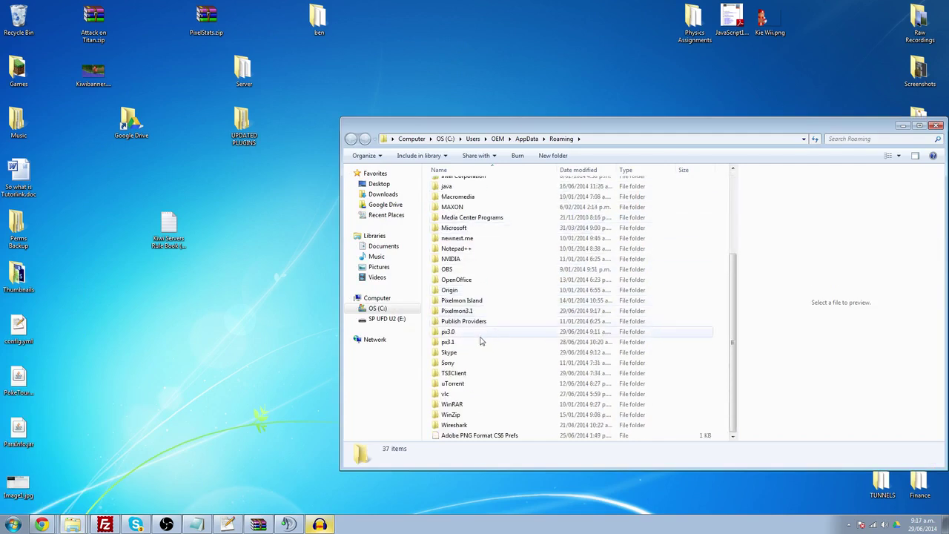
left_click(464, 312)
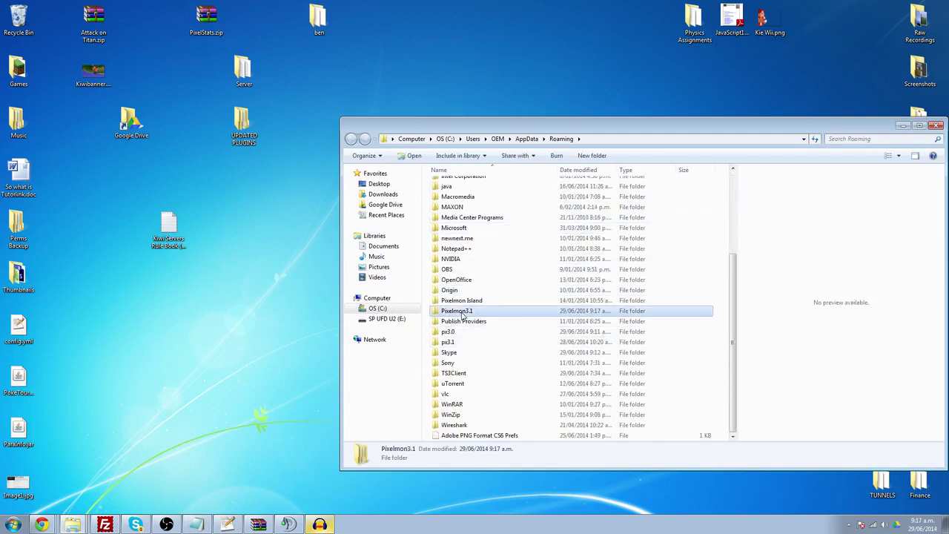
double_click(460, 312)
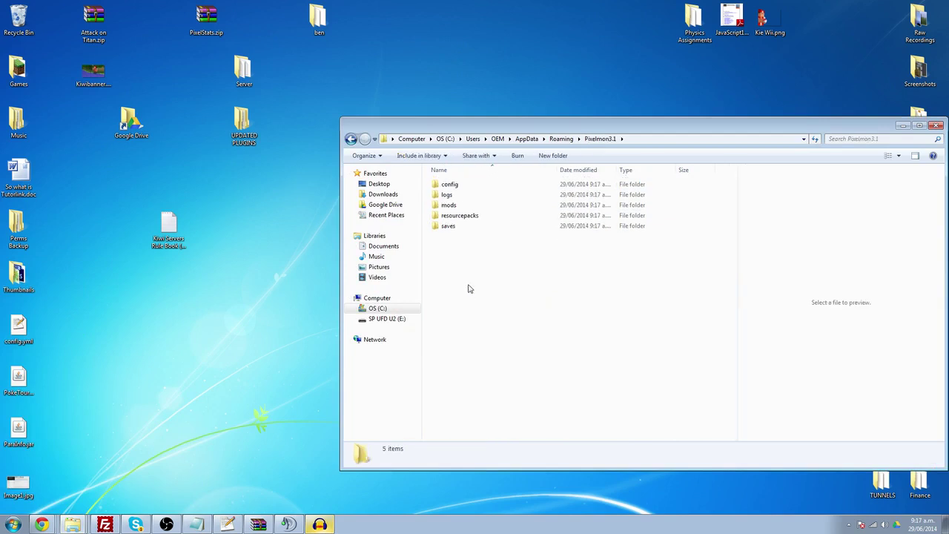
double_click(452, 208)
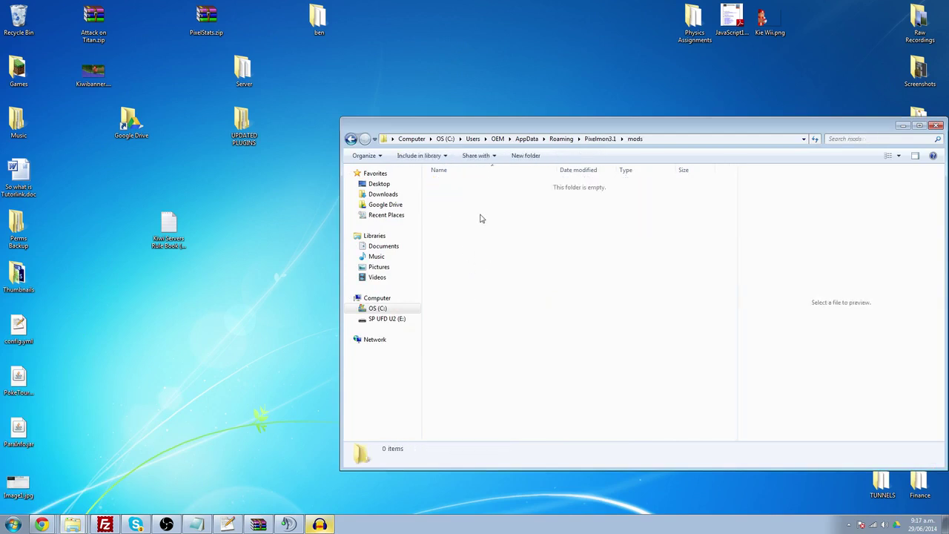
mouse_move(507, 253)
left_mouse_down()
mouse_move(541, 222)
mouse_move(517, 257)
left_mouse_up()
- Restart the Minecraft launcher from the Games folder and close both the Games and mods windows
left_click(10, 71)
double_click(11, 72)
double_click(125, 72)
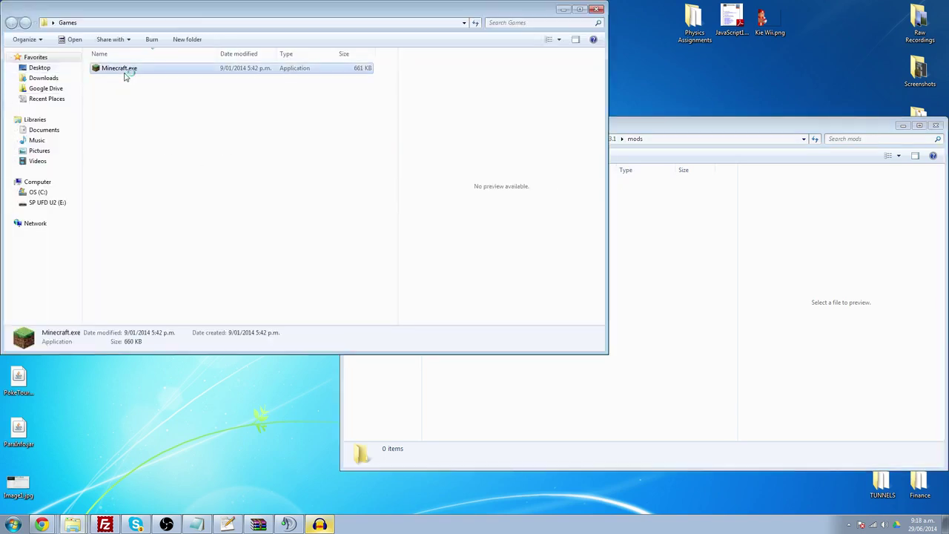
left_click(598, 9)
left_click(936, 125)
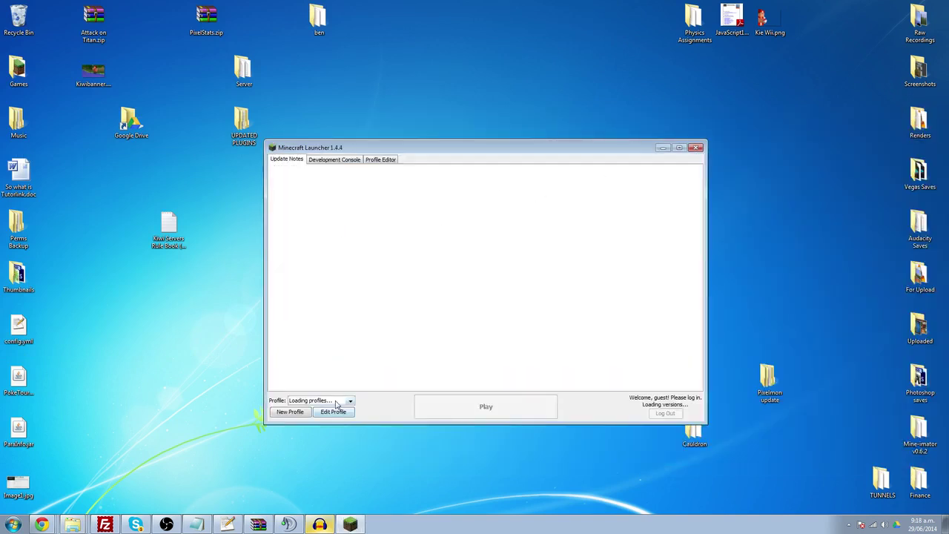
left_click(336, 401)
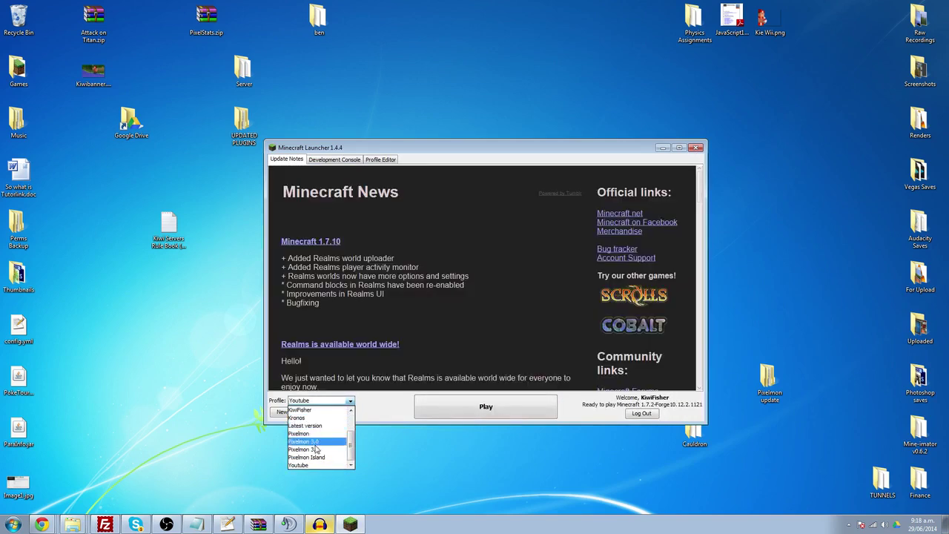
left_click(314, 454)
left_click_drag(586, 205, 535, 221)
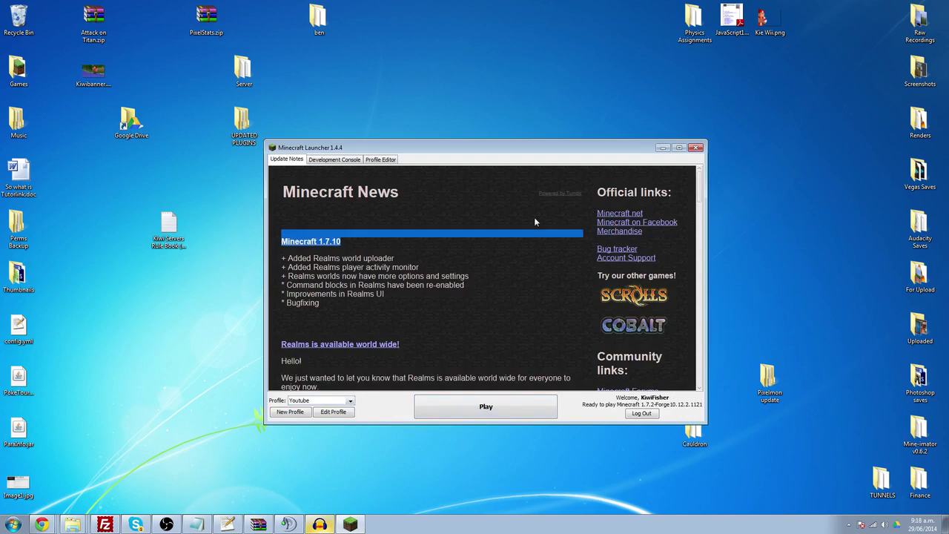
left_click(525, 280)
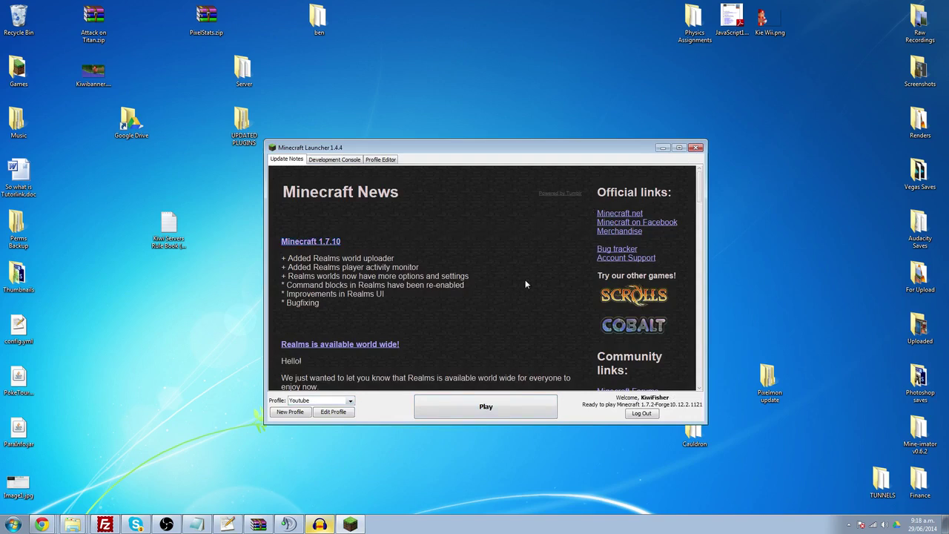